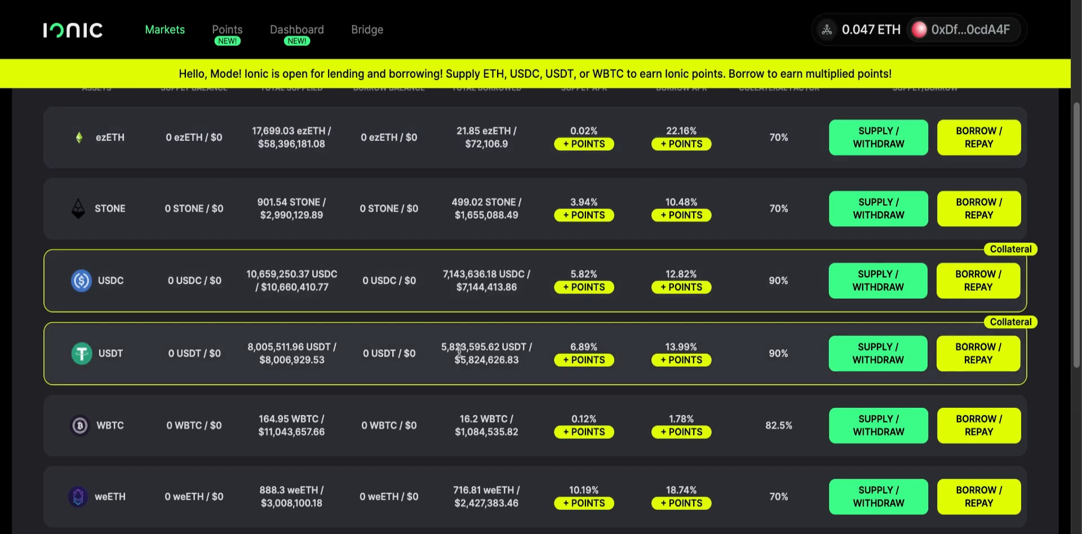
Supply the entire wallet balance of 20.917693 USDT to the USDT market and finish the completed transaction.
{"action": "scroll", "coordinate": [274, 257], "scroll_direction": "up", "scroll_amount": 4}
{"action": "scroll", "coordinate": [274, 257], "scroll_direction": "down", "scroll_amount": 2}
{"action": "scroll", "coordinate": [273, 256], "scroll_direction": "down", "scroll_amount": 3}
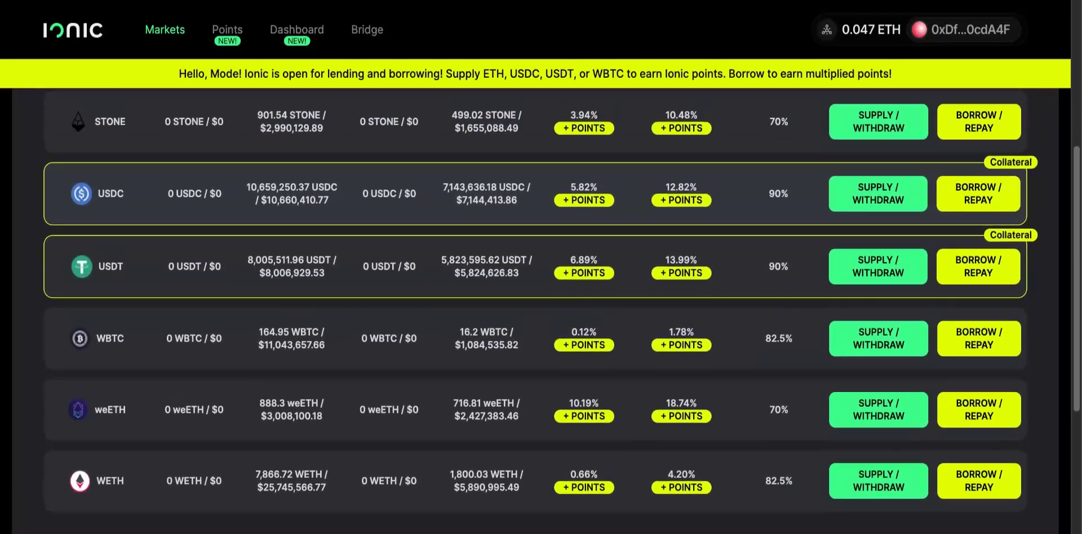
{"action": "scroll", "coordinate": [257, 242], "scroll_direction": "up", "scroll_amount": 1}
{"action": "scroll", "coordinate": [260, 238], "scroll_direction": "up", "scroll_amount": 1}
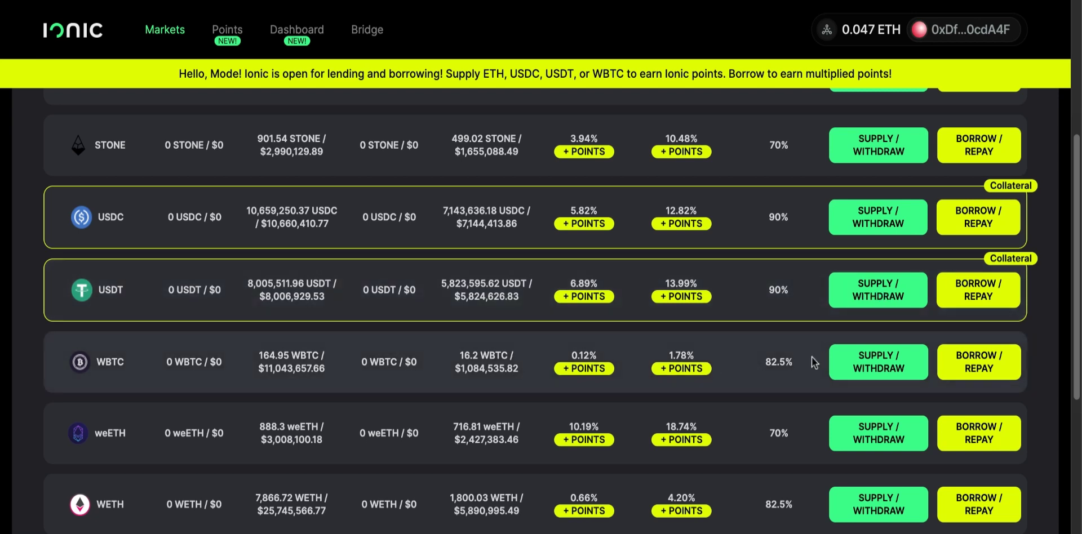
{"action": "left_click", "coordinate": [886, 299]}
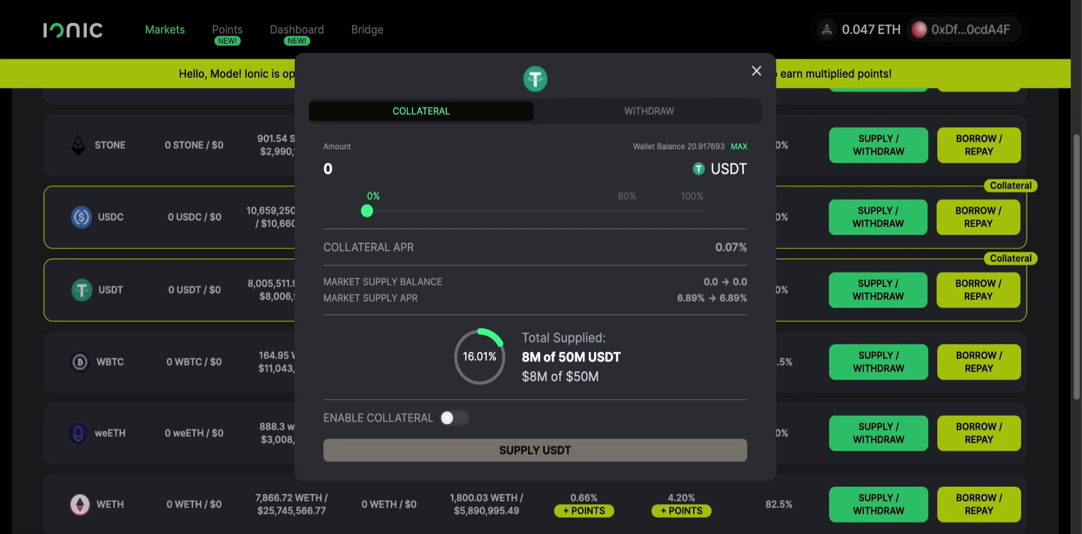
{"action": "left_click", "coordinate": [739, 147]}
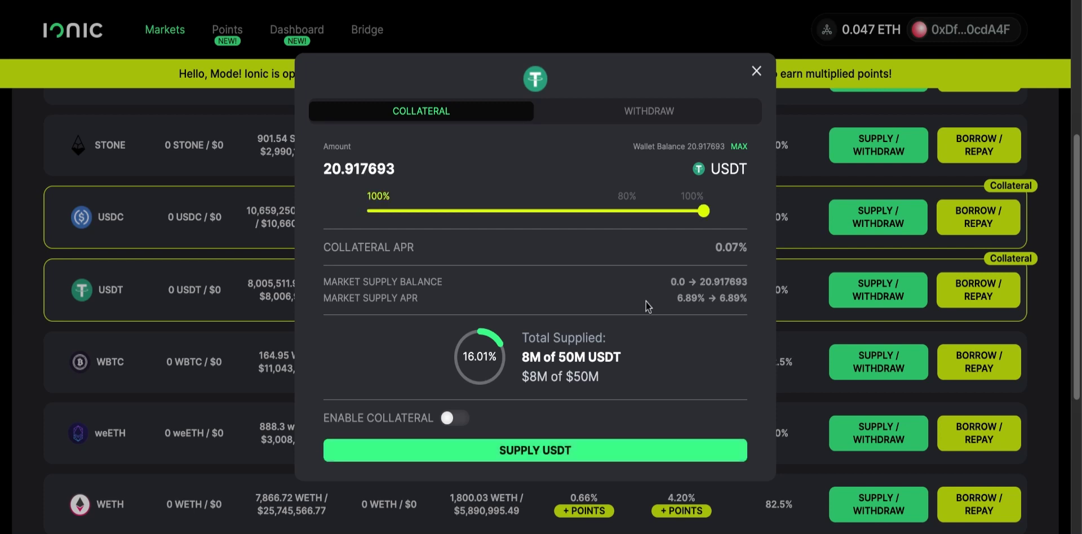
{"action": "left_click", "coordinate": [576, 454]}
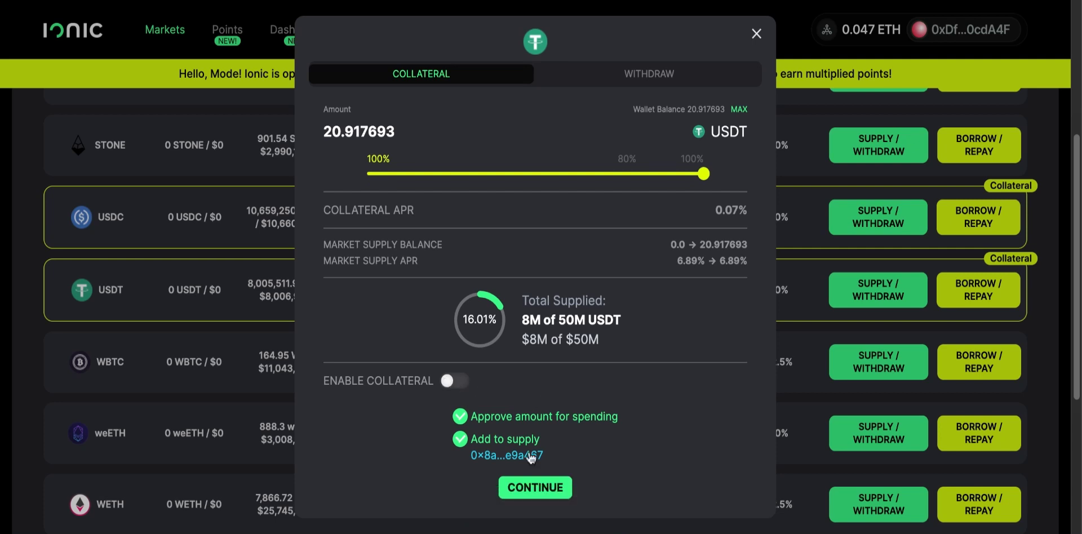
{"action": "left_click", "coordinate": [545, 492]}
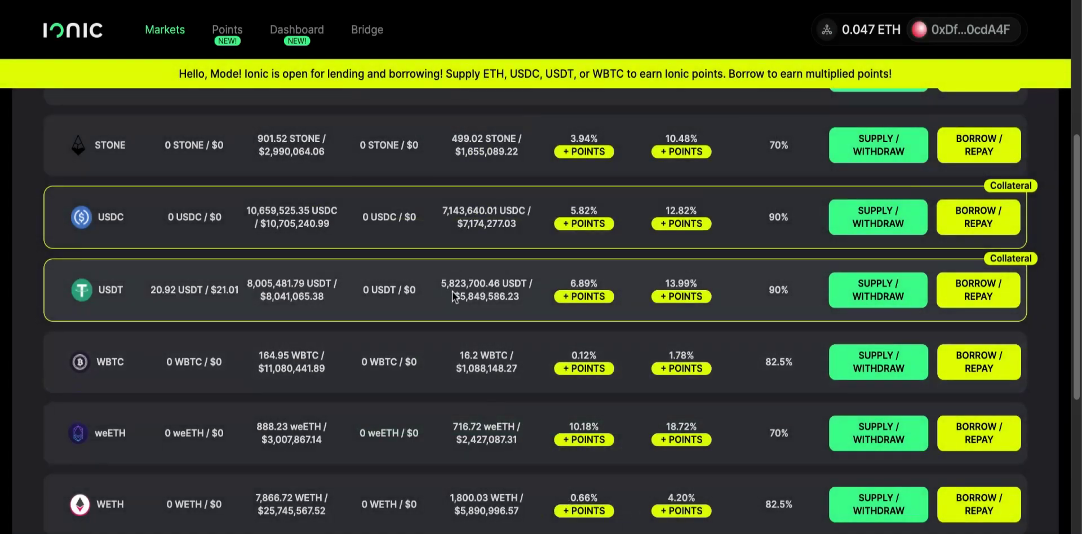
Preview withdrawing the maximum supplied USDT, compare it with the collateral options, and close the form without withdrawing.
{"action": "left_click", "coordinate": [897, 295]}
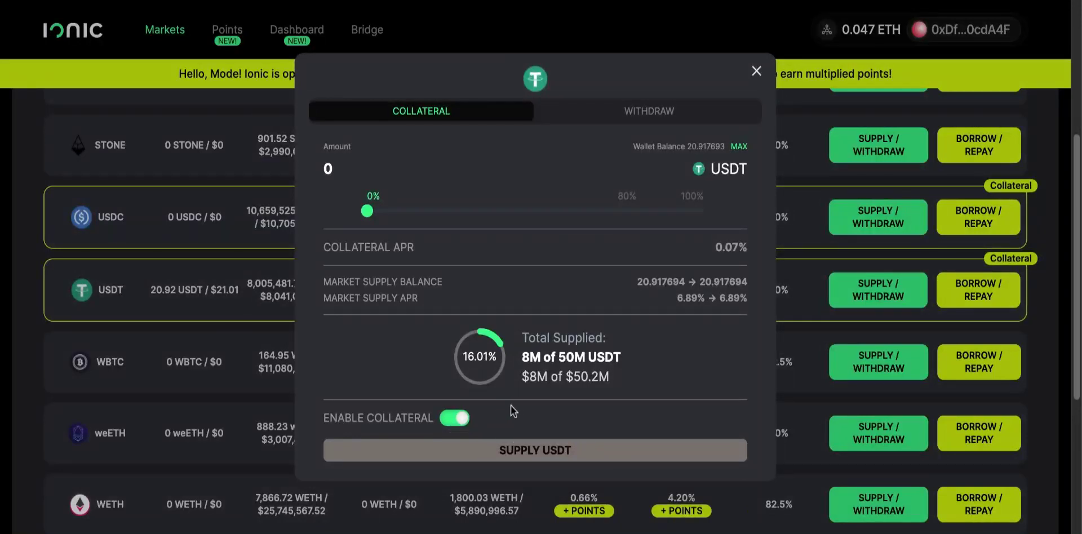
{"action": "left_click", "coordinate": [679, 116]}
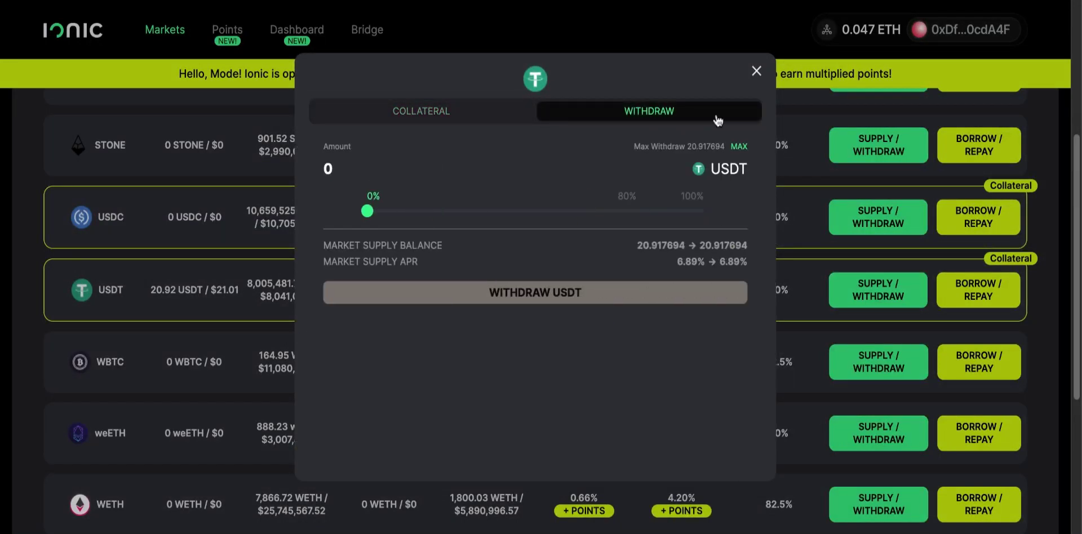
{"action": "left_click", "coordinate": [456, 115]}
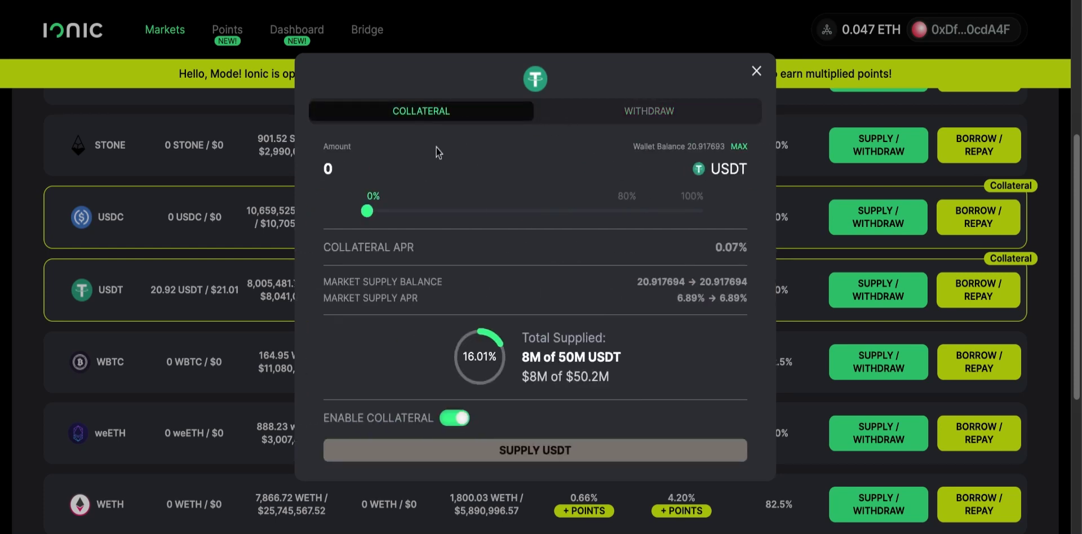
{"action": "left_click", "coordinate": [673, 113]}
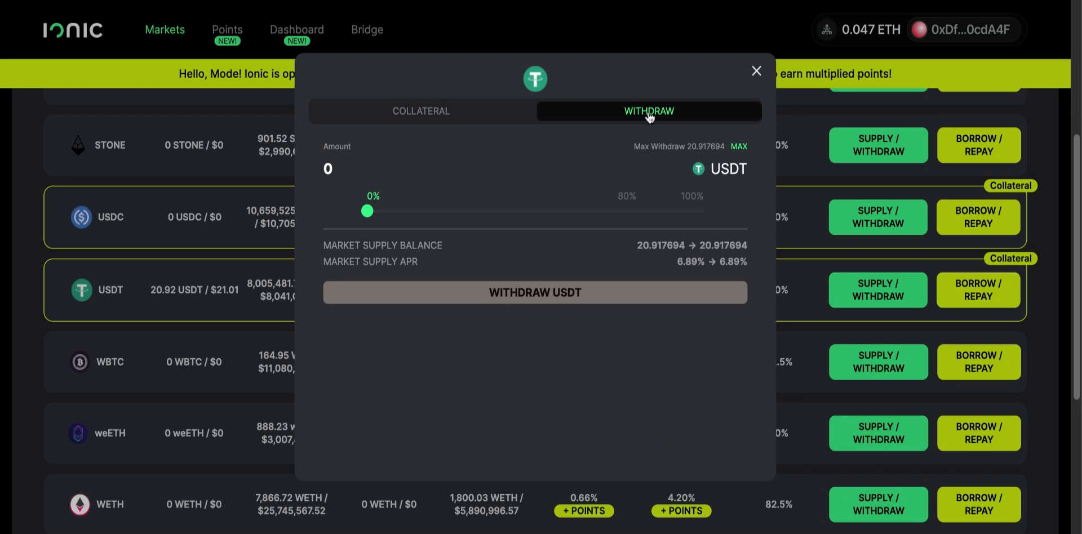
{"action": "left_click", "coordinate": [735, 149]}
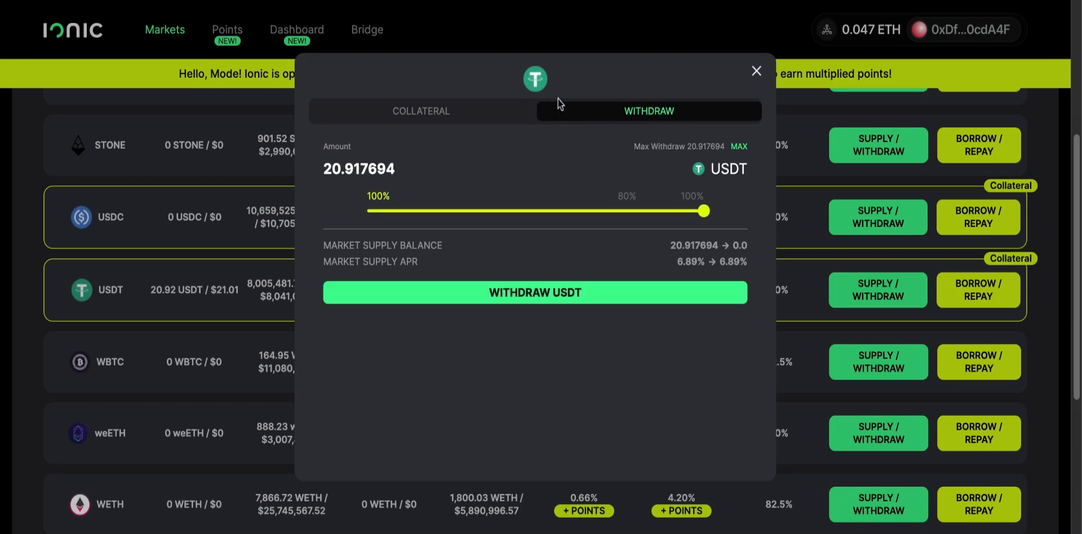
{"action": "left_click", "coordinate": [756, 71]}
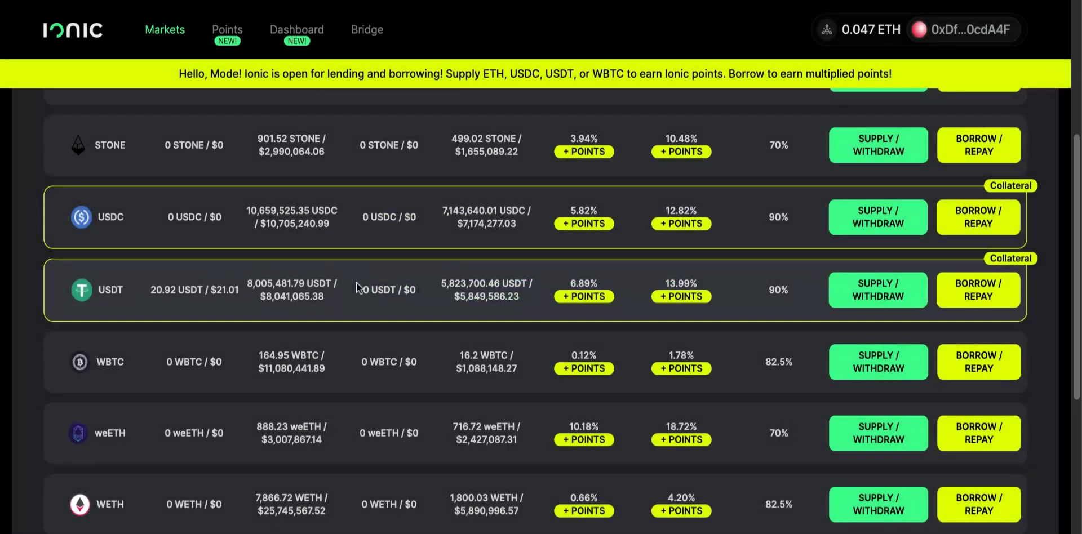
Borrow 6.100548 USDC against the supplied collateral, at 36% of the maximum borrow amount, and finish the transaction.
{"action": "scroll", "coordinate": [305, 294], "scroll_direction": "up", "scroll_amount": 1}
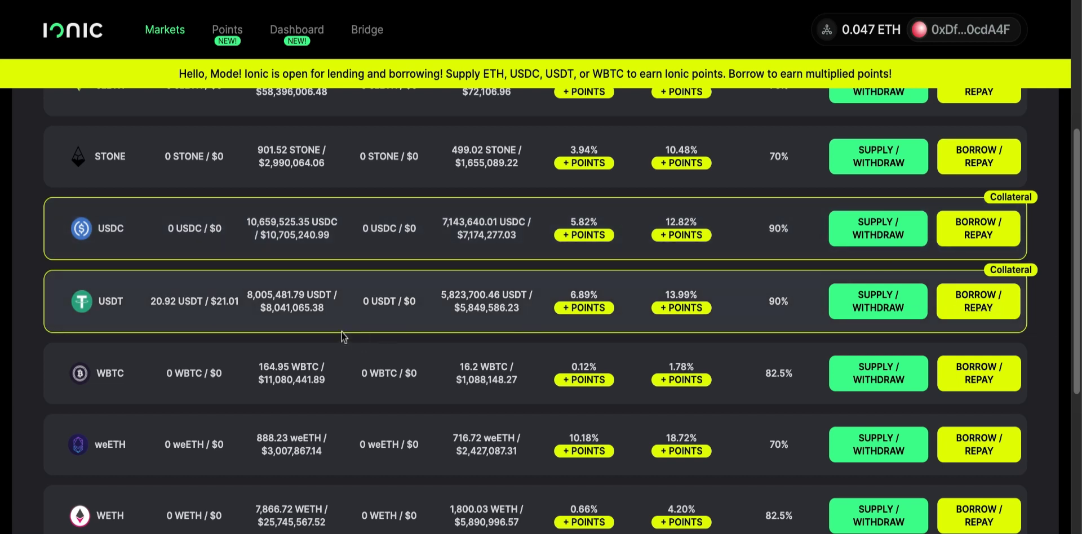
{"action": "left_click", "coordinate": [996, 232]}
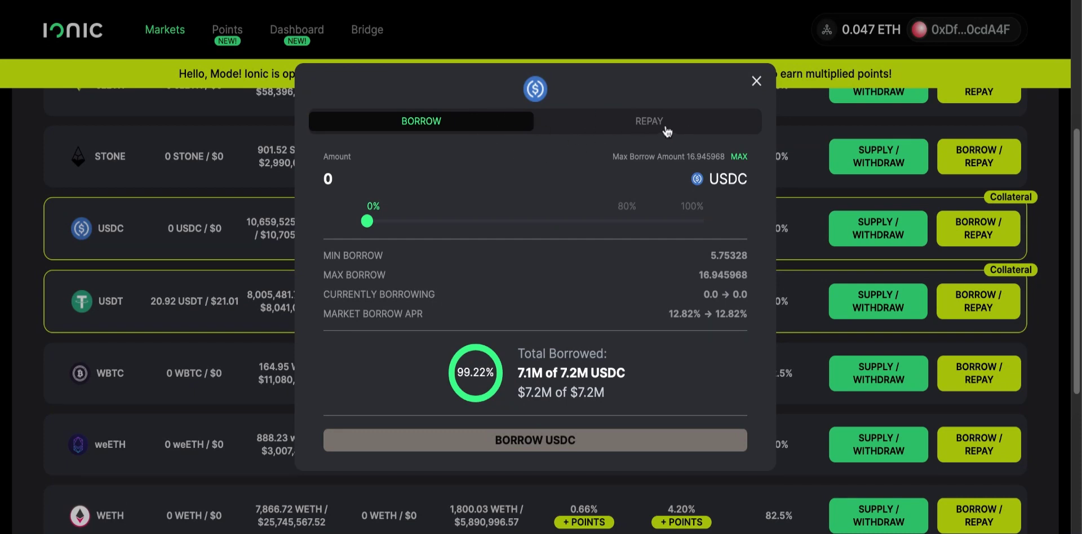
{"action": "left_click", "coordinate": [437, 225]}
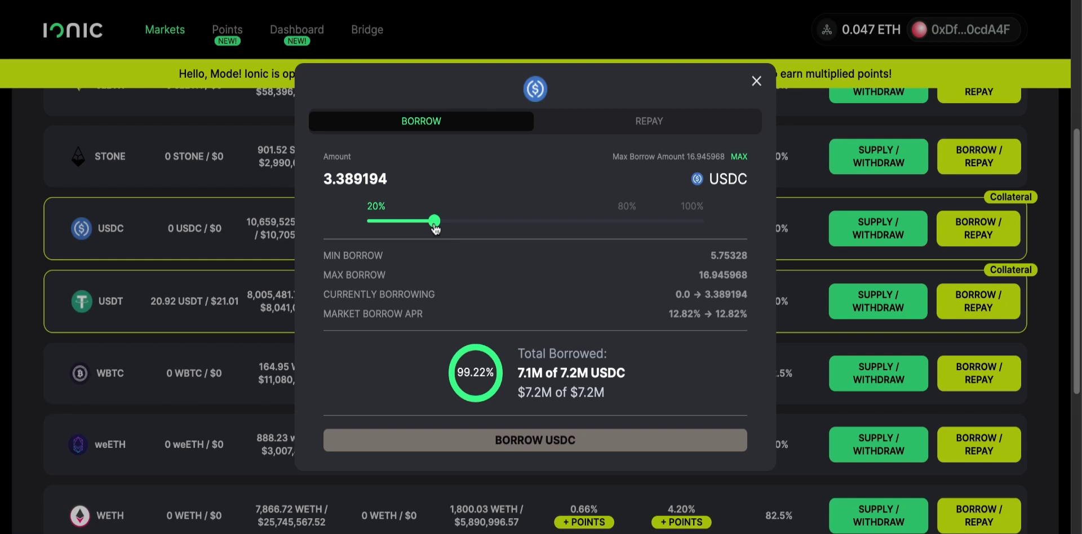
{"action": "left_click_drag", "start_coordinate": [436, 226], "coordinate": [489, 226]}
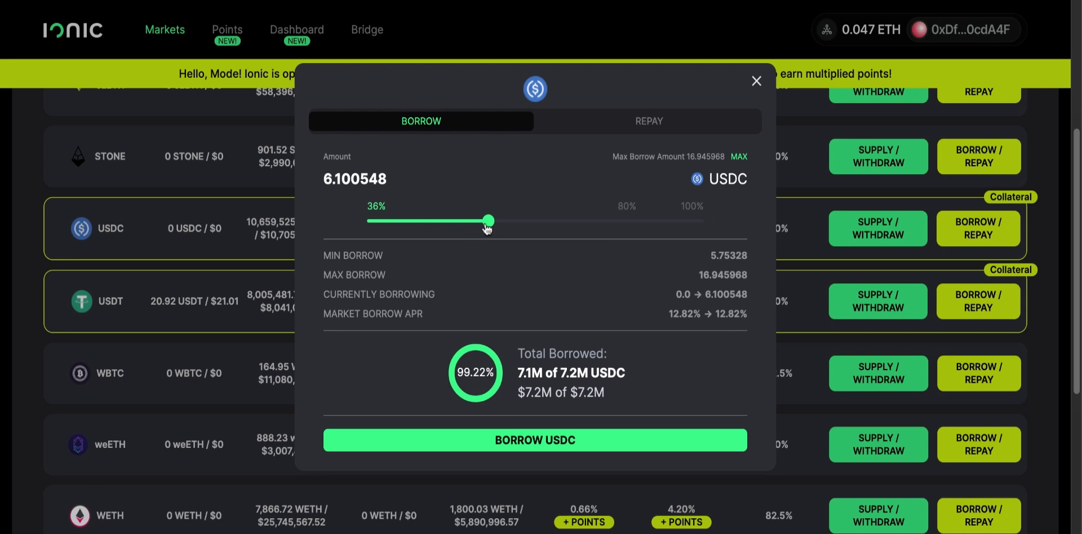
{"action": "left_click_drag", "start_coordinate": [488, 222], "coordinate": [727, 224]}
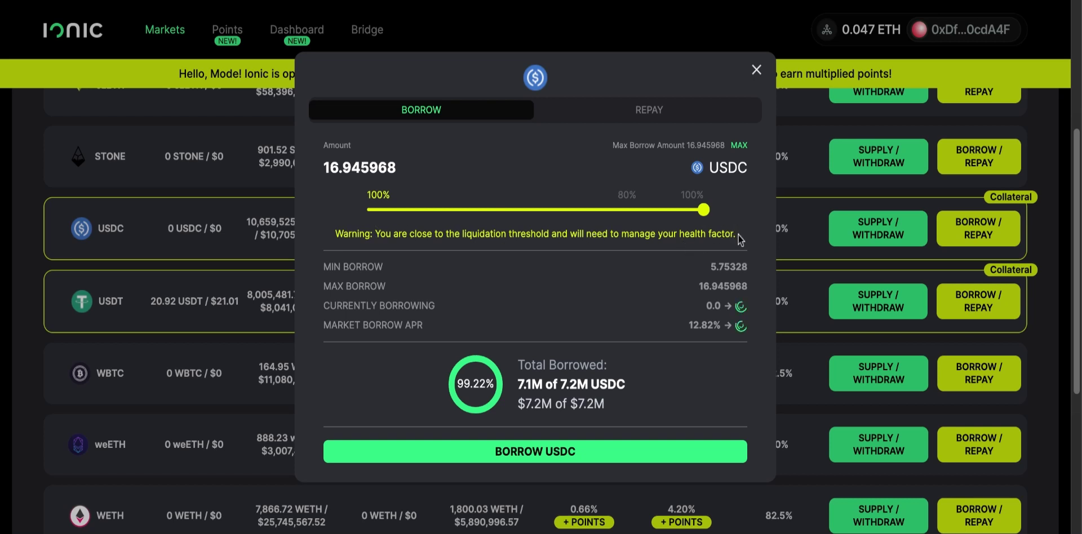
{"action": "left_click_drag", "start_coordinate": [703, 216], "coordinate": [488, 222]}
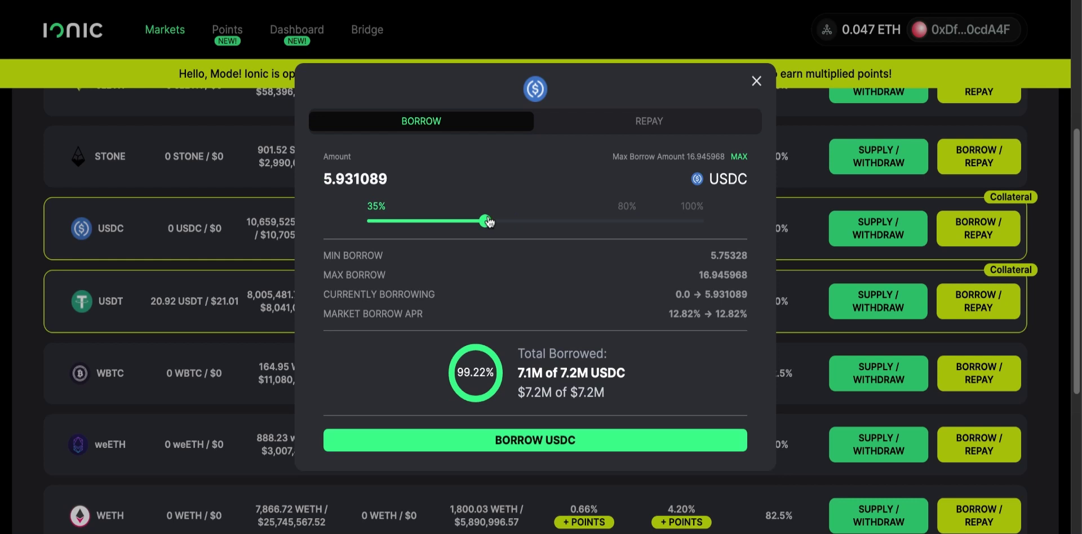
{"action": "left_click_drag", "start_coordinate": [488, 222], "coordinate": [490, 222]}
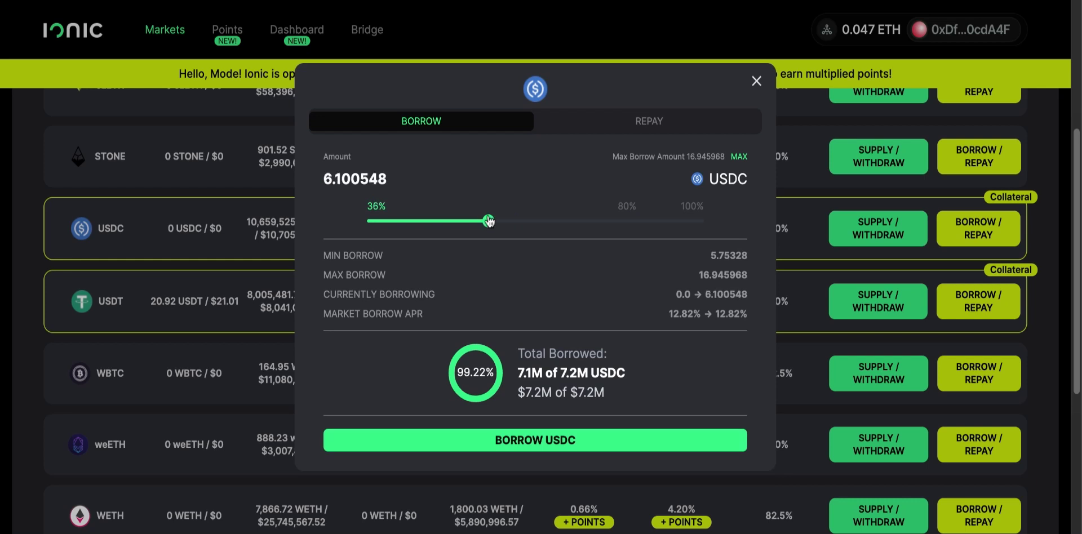
{"action": "left_click", "coordinate": [538, 445]}
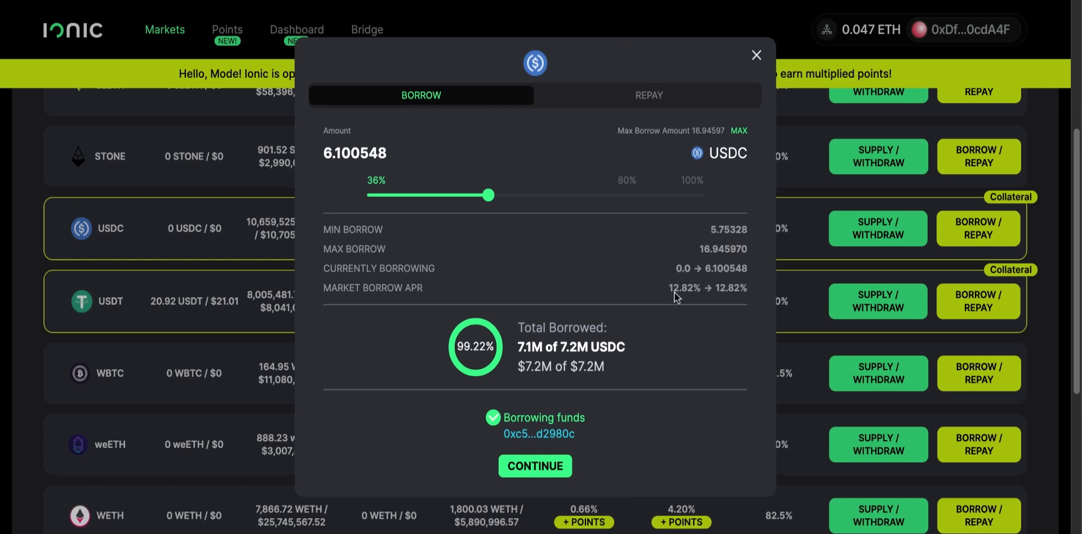
{"action": "left_click", "coordinate": [550, 472]}
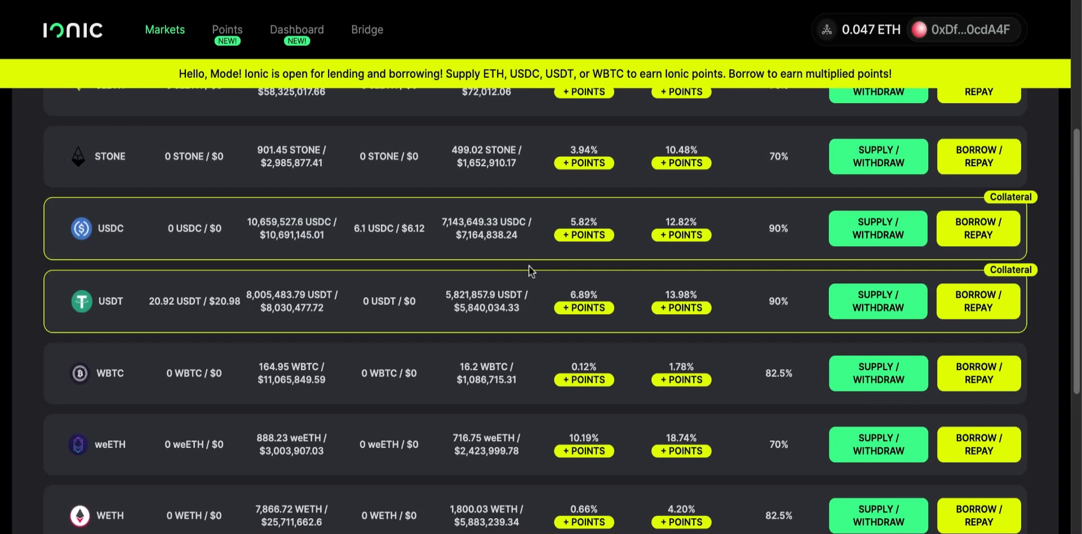
Preview repaying the full 6.100548 USDC loan and close the form without submitting the repayment.
{"action": "left_click", "coordinate": [985, 239]}
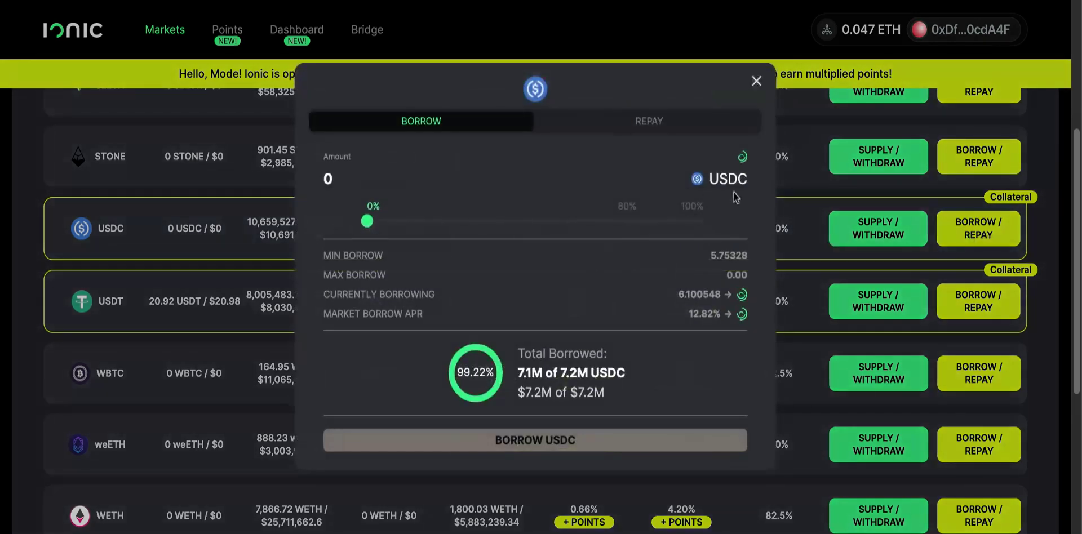
{"action": "left_click", "coordinate": [619, 133]}
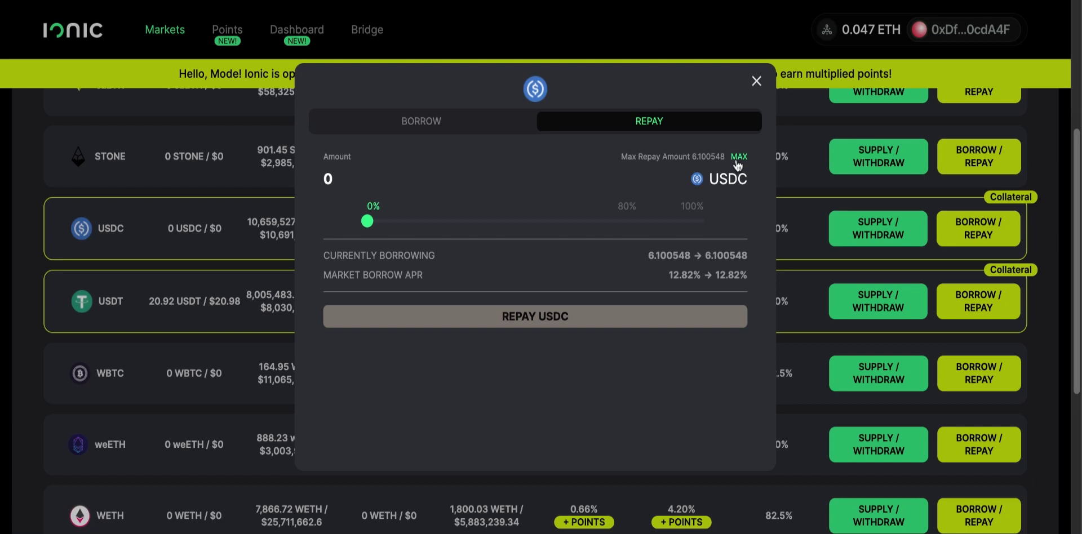
{"action": "left_click", "coordinate": [742, 158]}
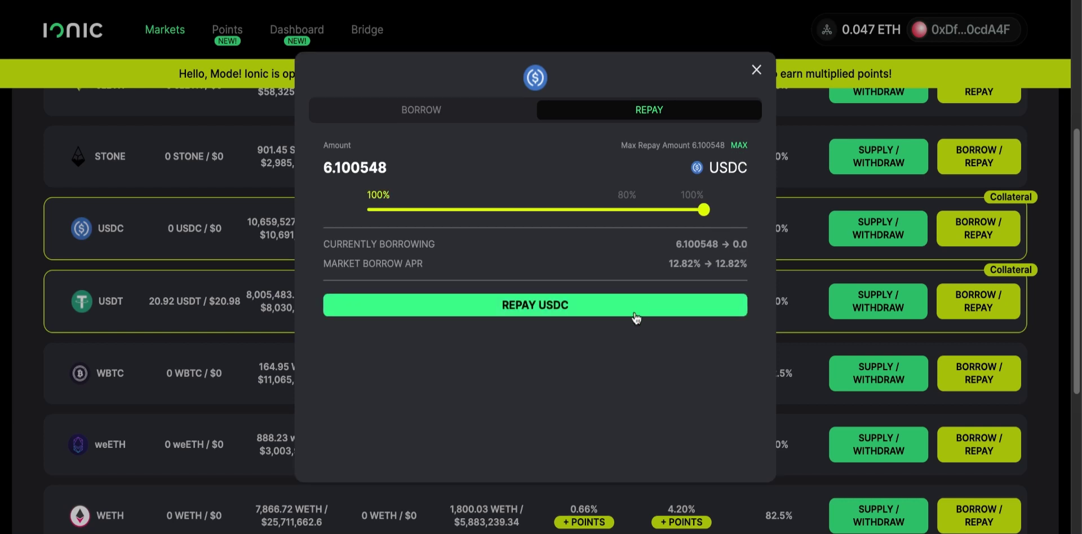
{"action": "left_click", "coordinate": [757, 70]}
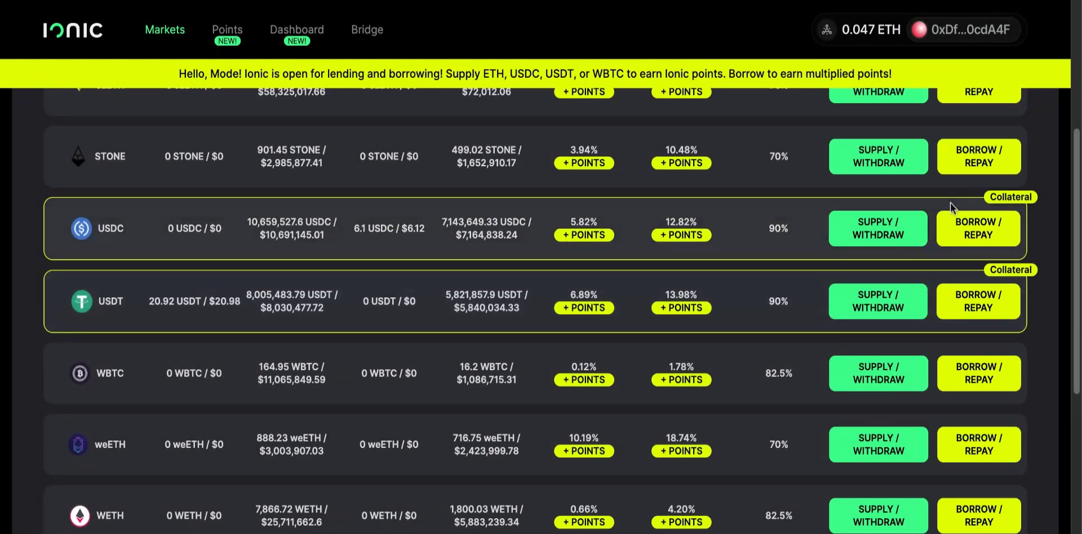
Check the maximum USDT withdrawal allowed while the USDC loan is open, and close the form.
{"action": "left_click", "coordinate": [871, 304]}
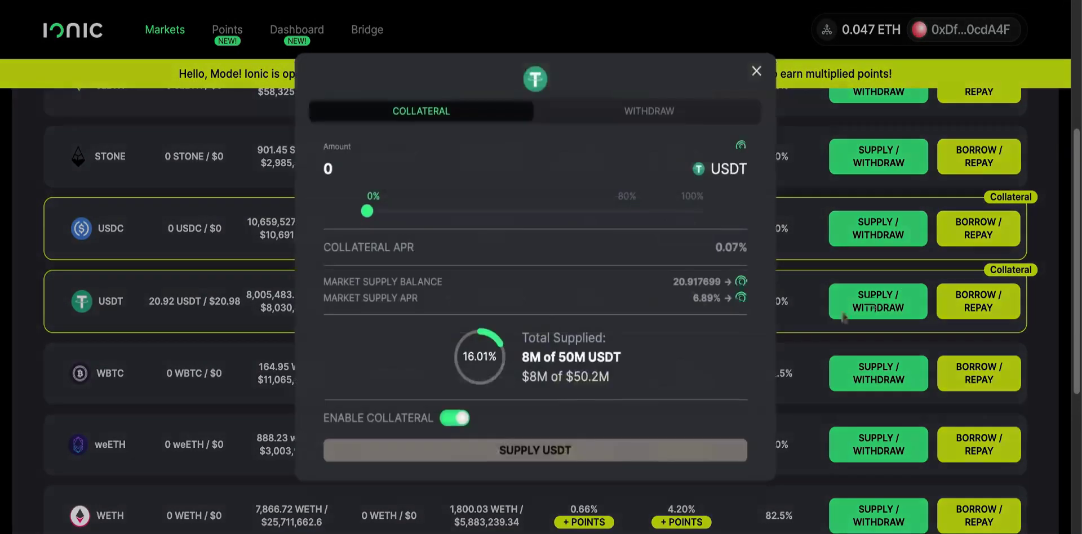
{"action": "left_click", "coordinate": [663, 111]}
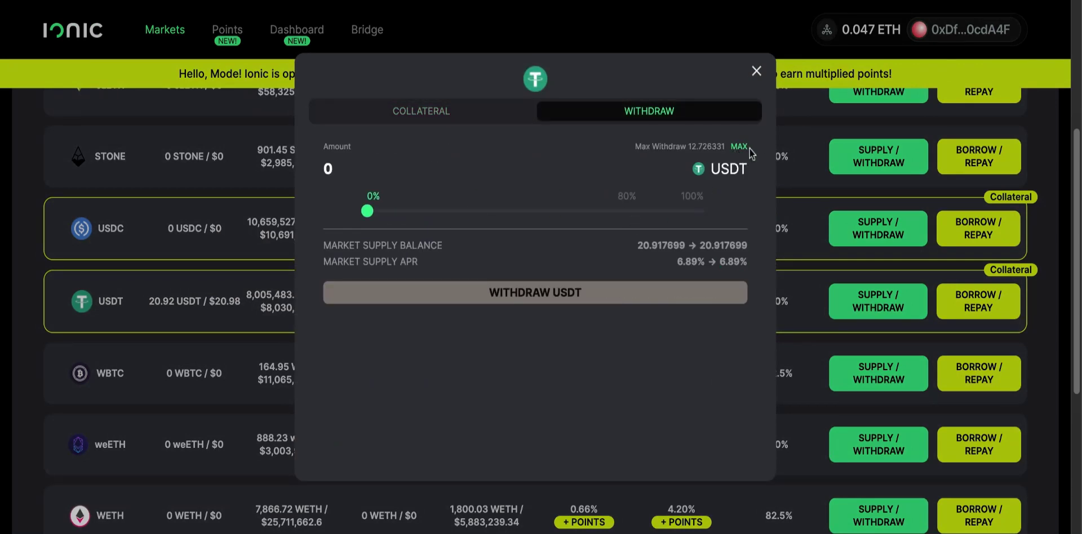
{"action": "left_click", "coordinate": [756, 71]}
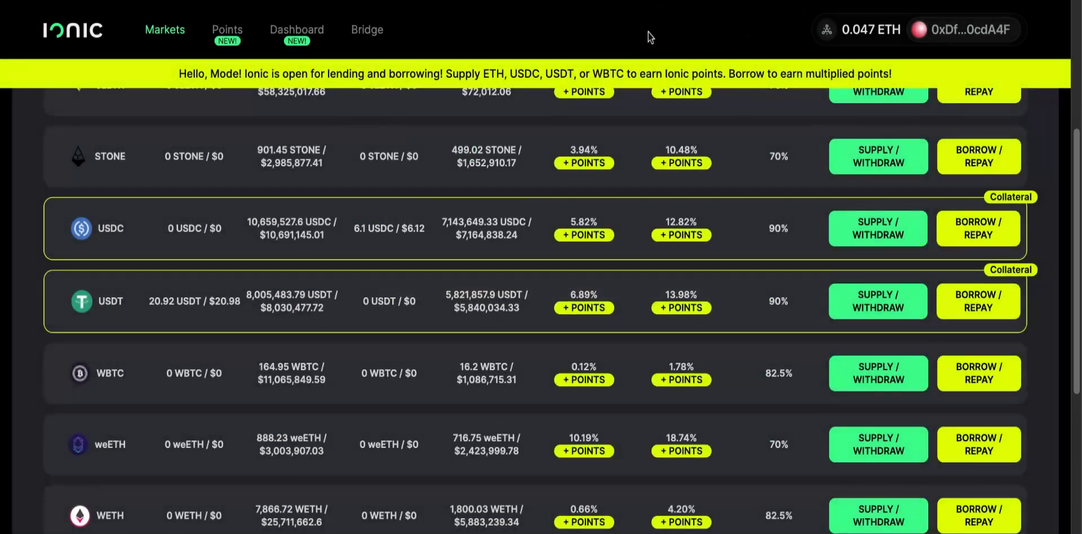